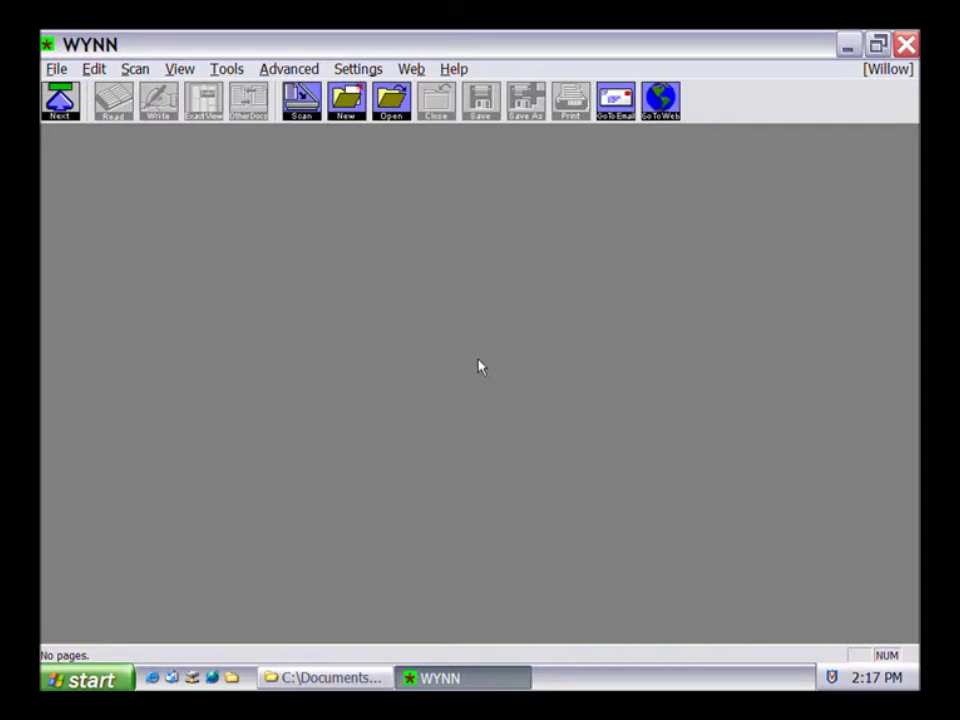
Open Flower Parts.wyn from the Docs folder through File > Open
click(56, 69)
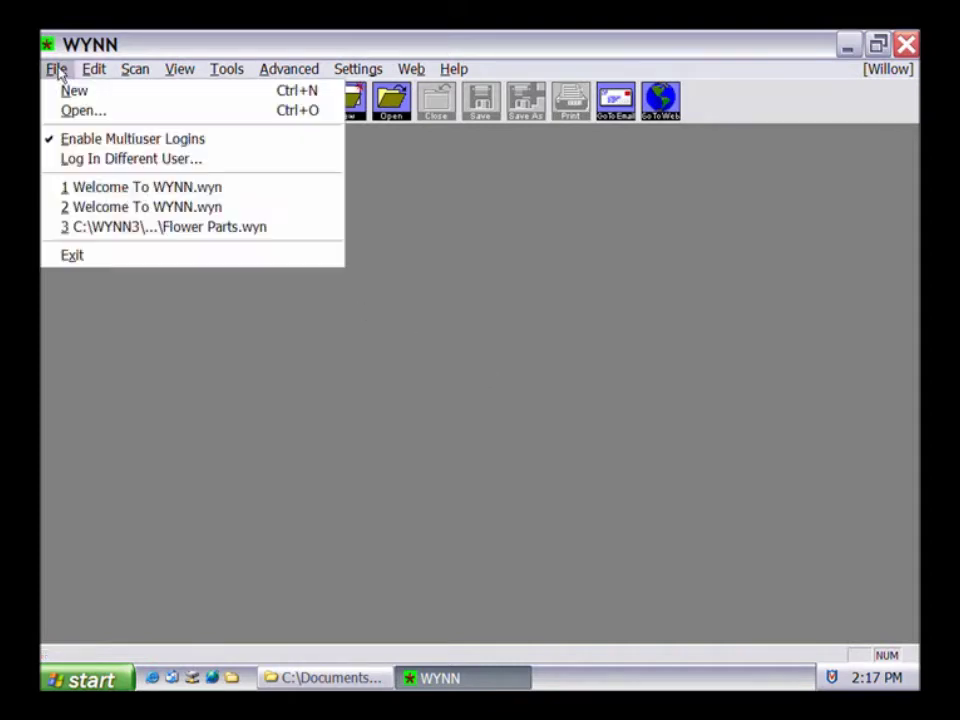
click(70, 111)
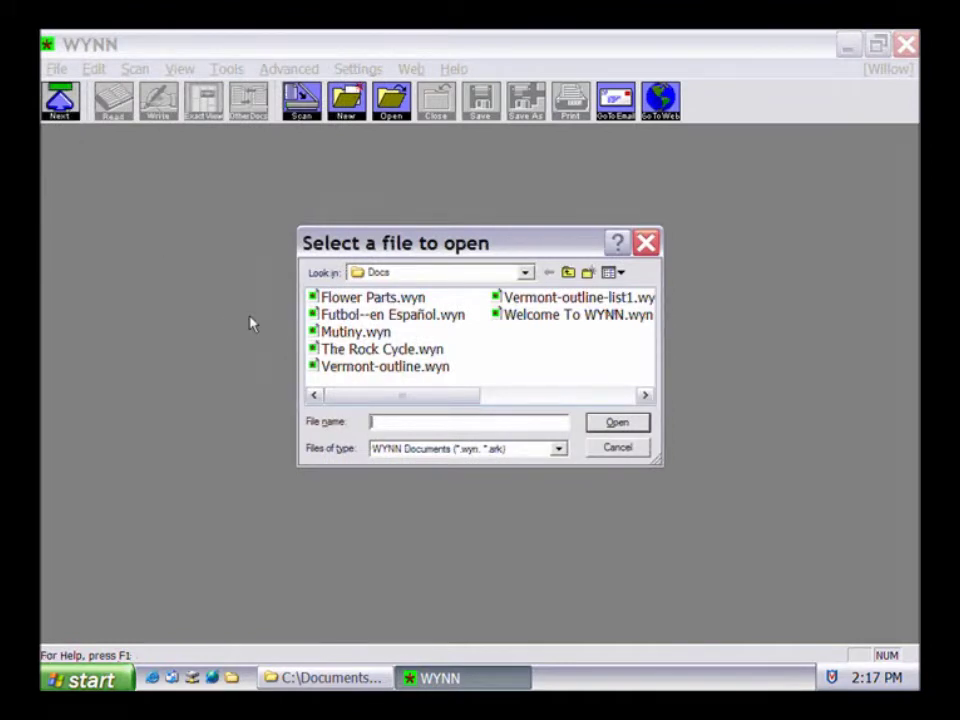
click(360, 299)
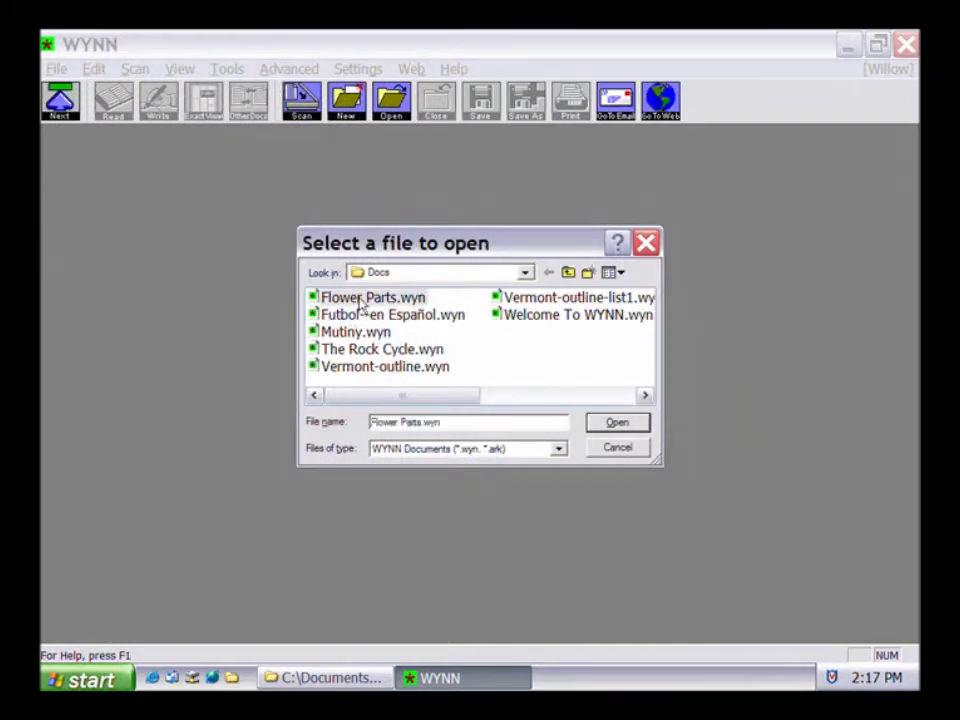
click(595, 424)
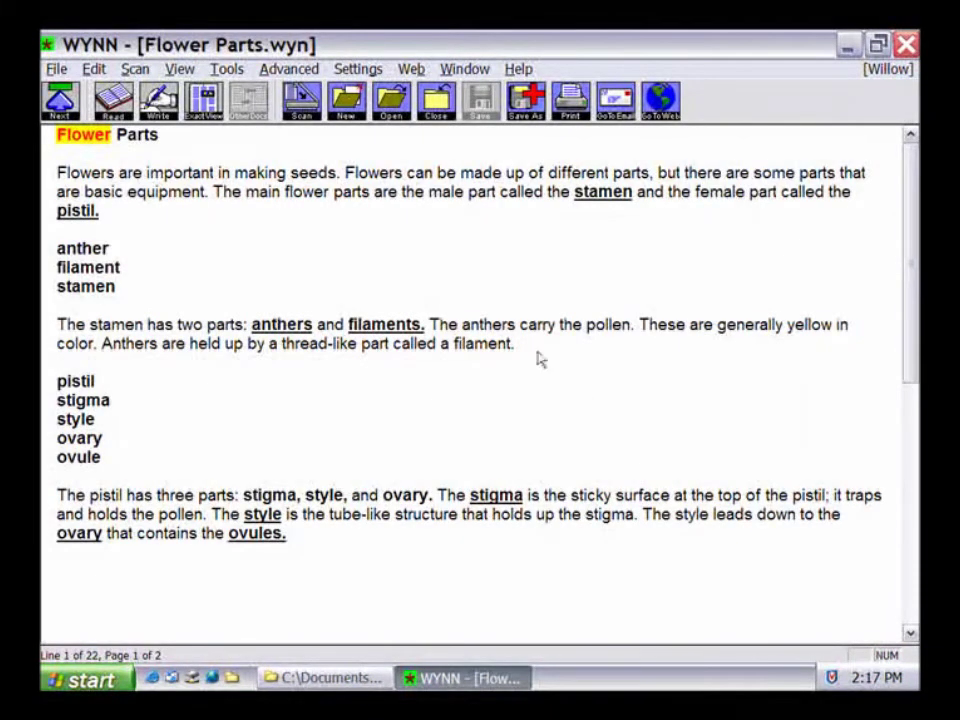
Start reading the Flower Parts text aloud, then pause it partway through the first paragraph
click(113, 117)
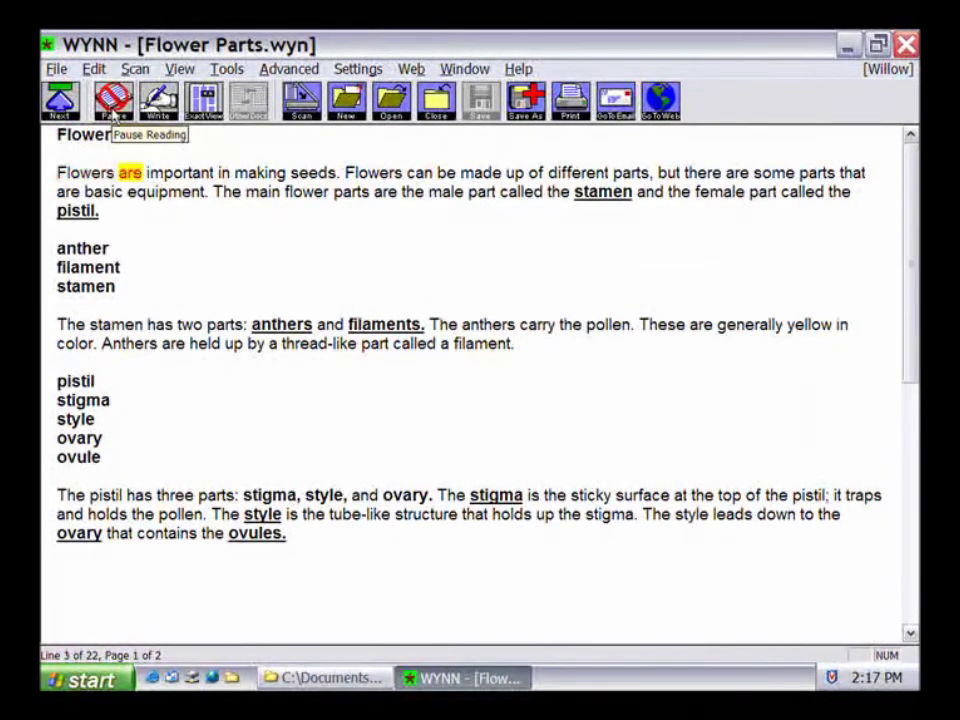
click(113, 117)
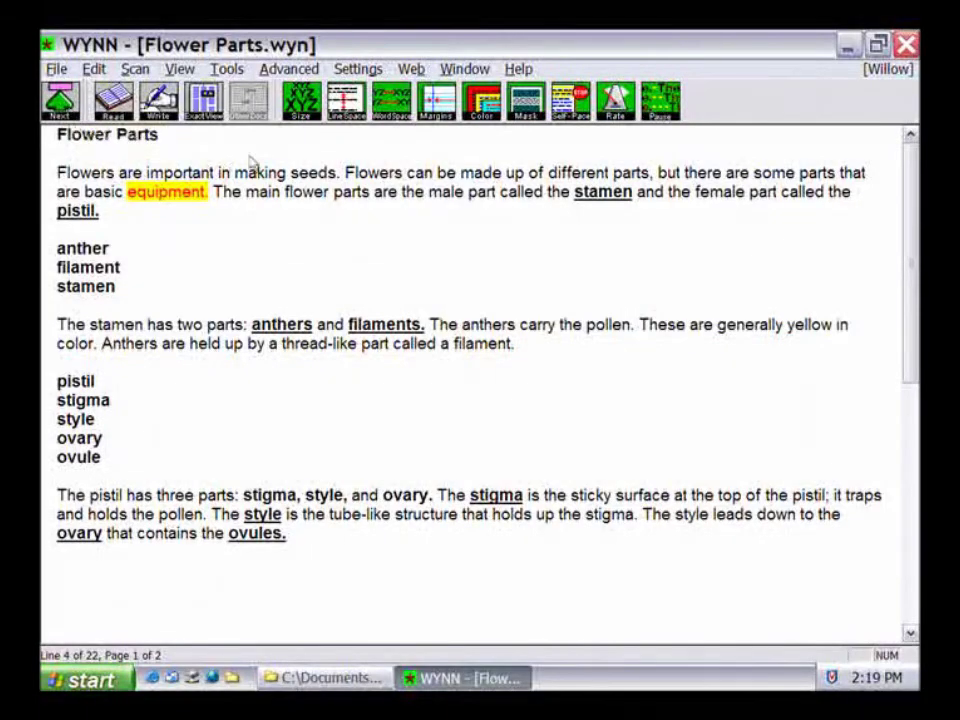
Enlarge the document text to 24 point and cycle the reading rate to Slowest
click(305, 112)
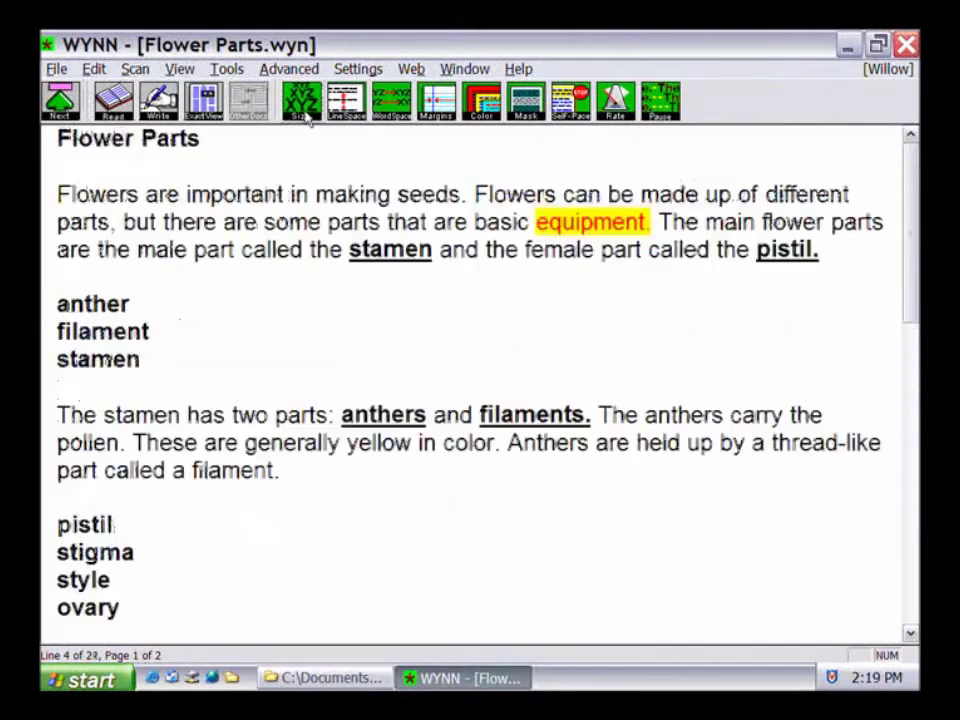
click(305, 112)
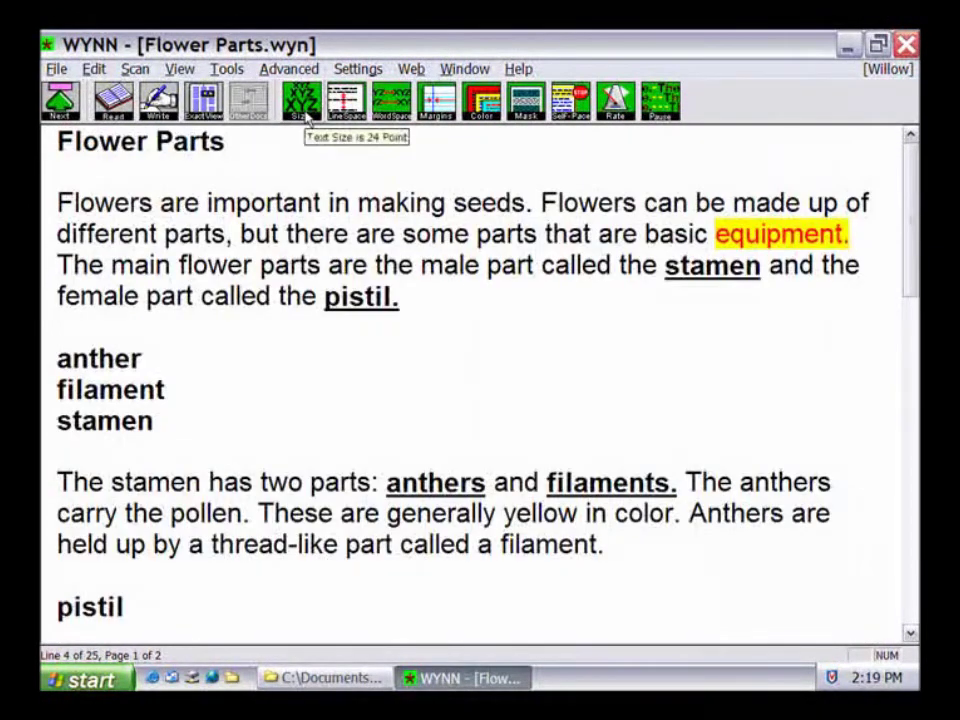
click(604, 118)
click(604, 118)
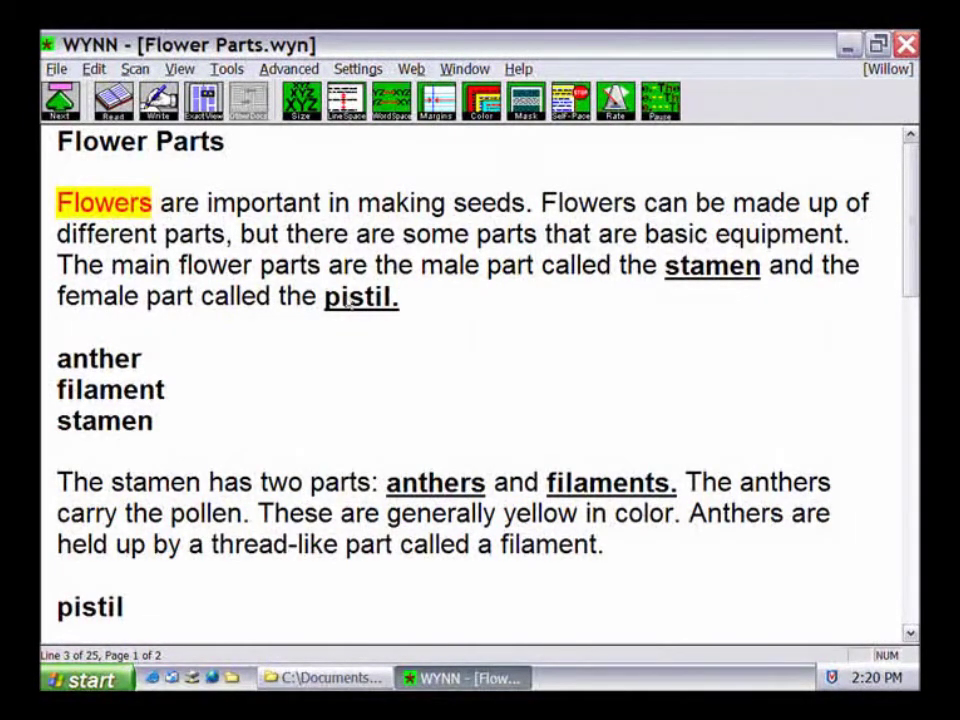
click(68, 112)
Switch to the editing toolbar and show the Cut/Paste options
click(68, 112)
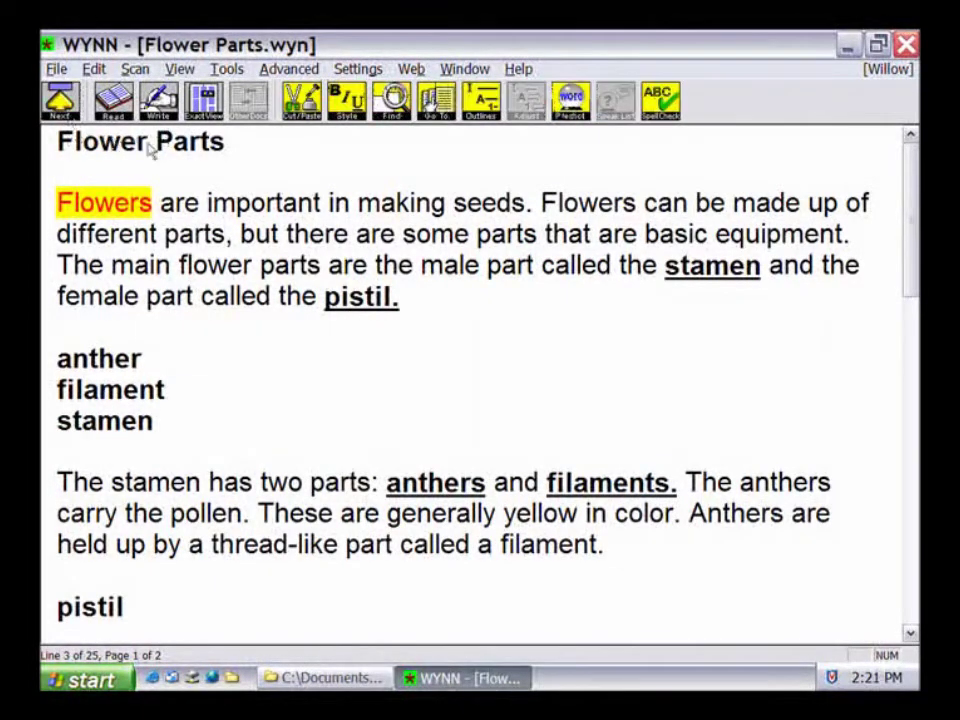
click(311, 116)
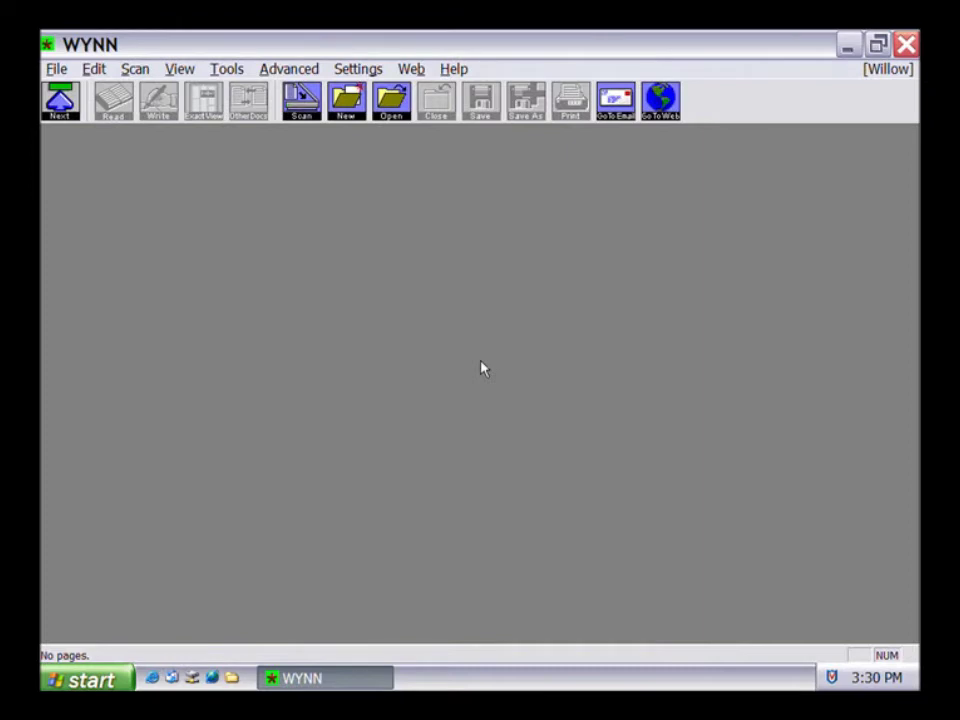
Scan a tip sheet page and display it in Exact View with its original layout
click(306, 115)
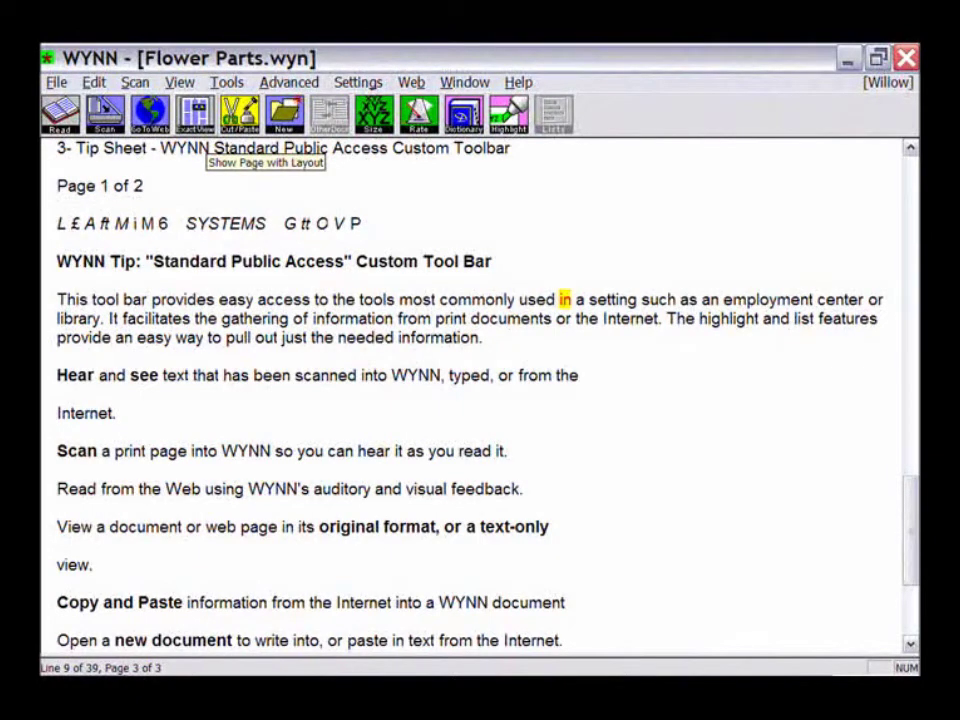
click(195, 113)
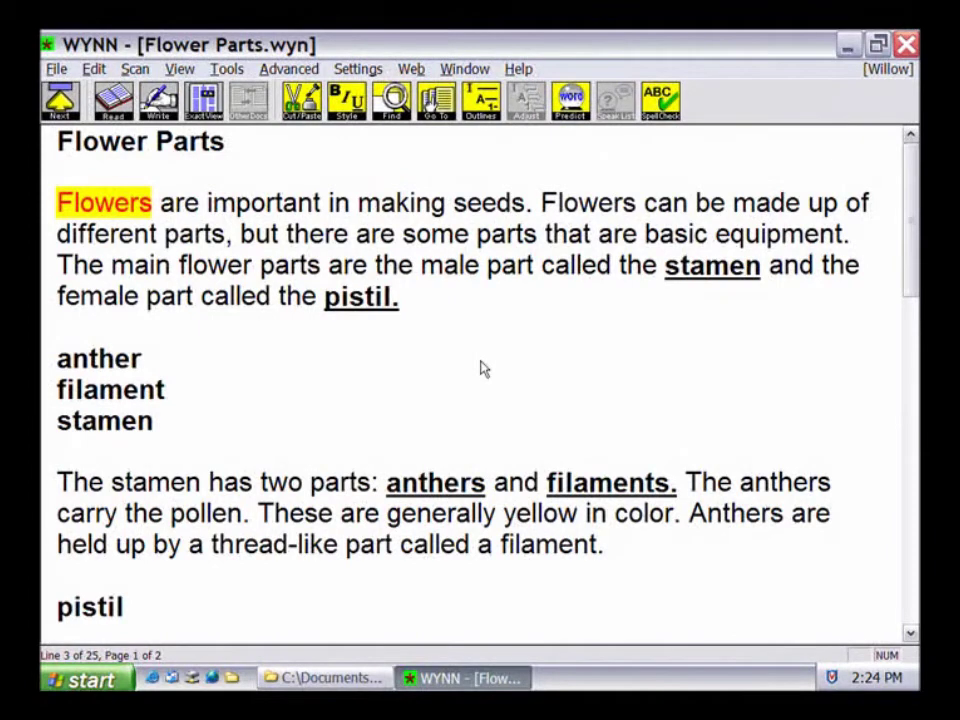
Go to the Freedom Scientific Learning Systems Group home page, read it aloud, then stop reading
click(68, 110)
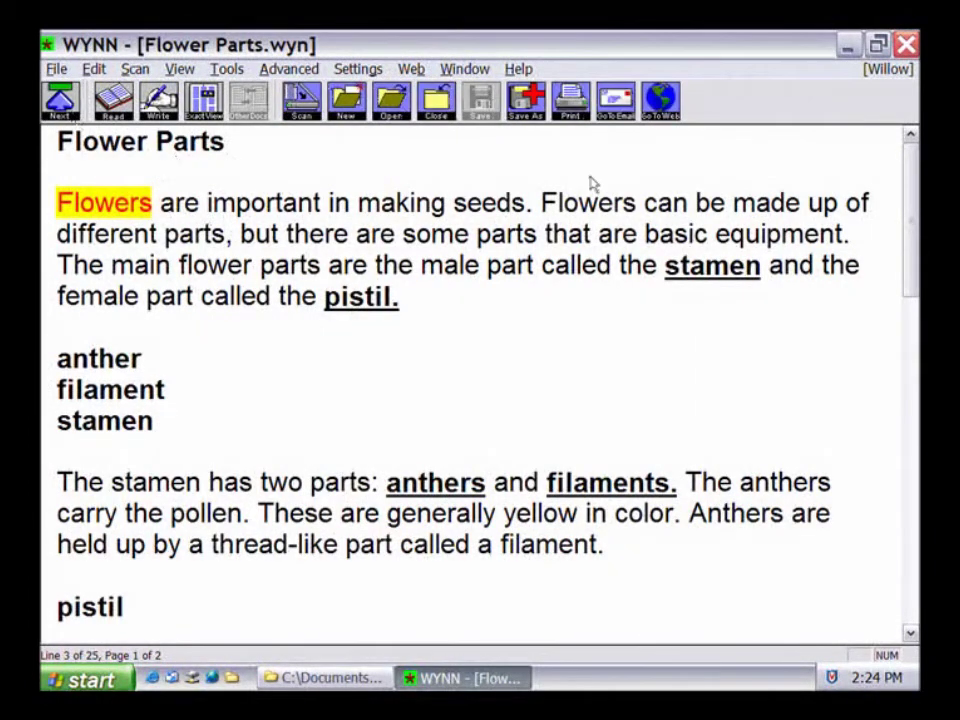
click(659, 112)
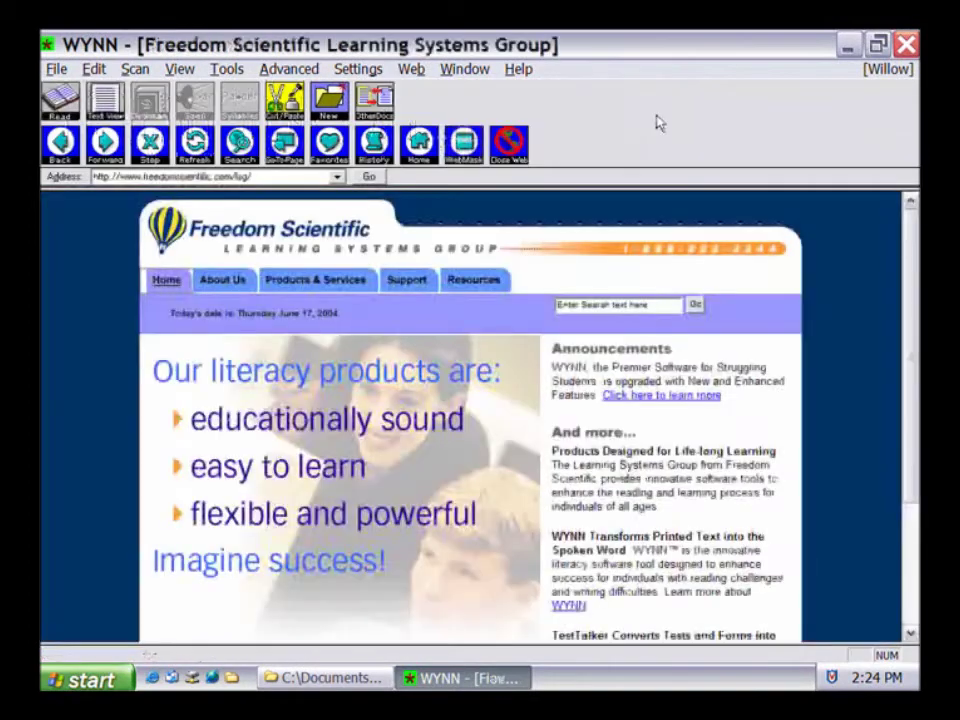
click(60, 102)
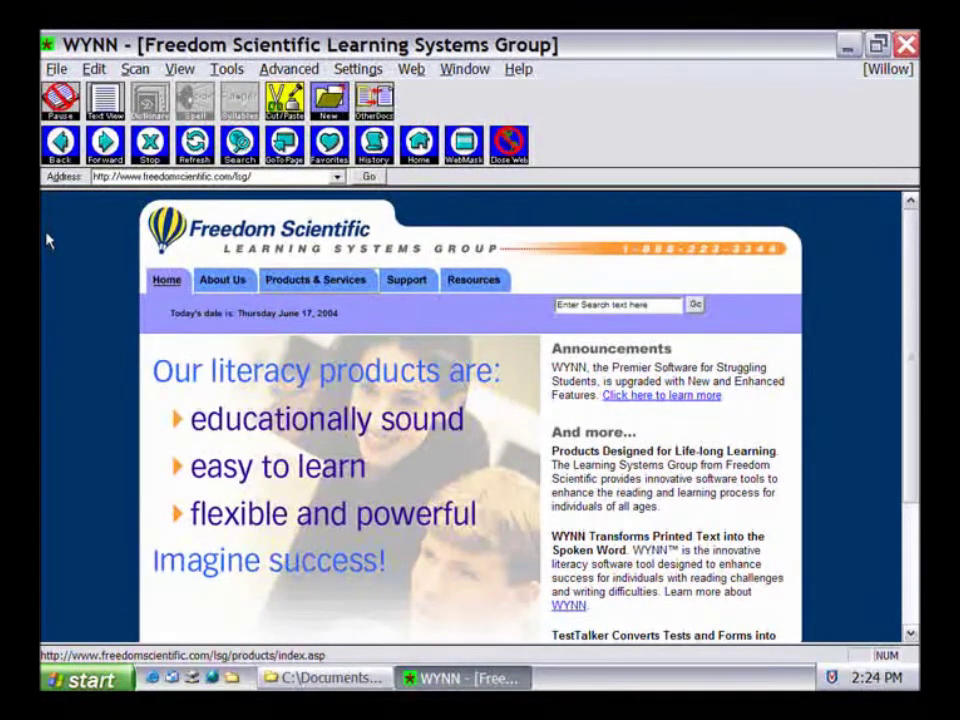
click(55, 104)
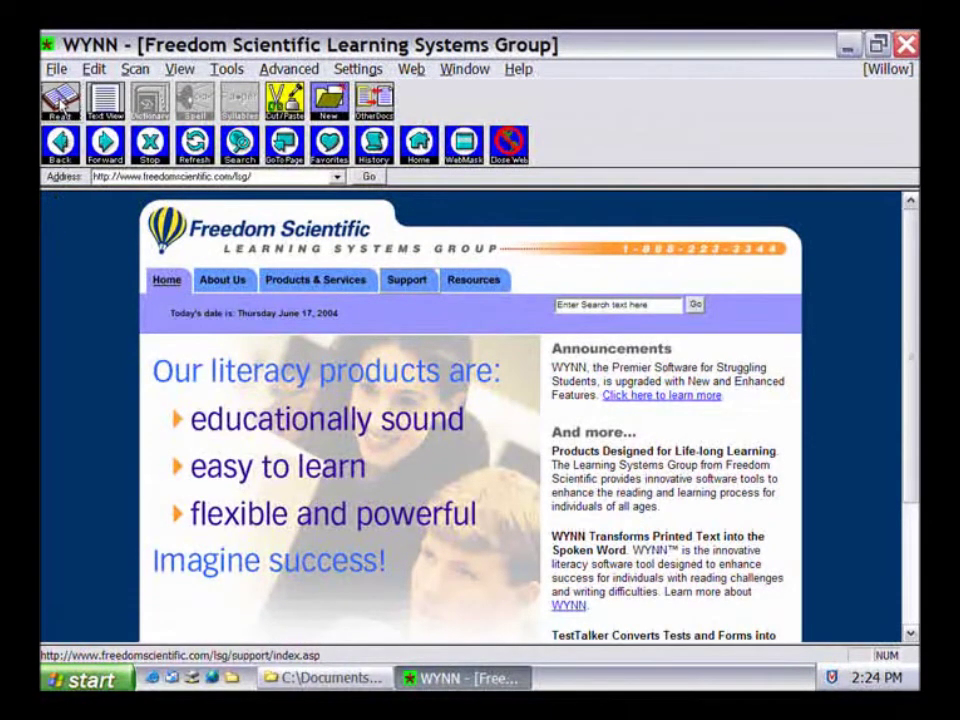
click(508, 148)
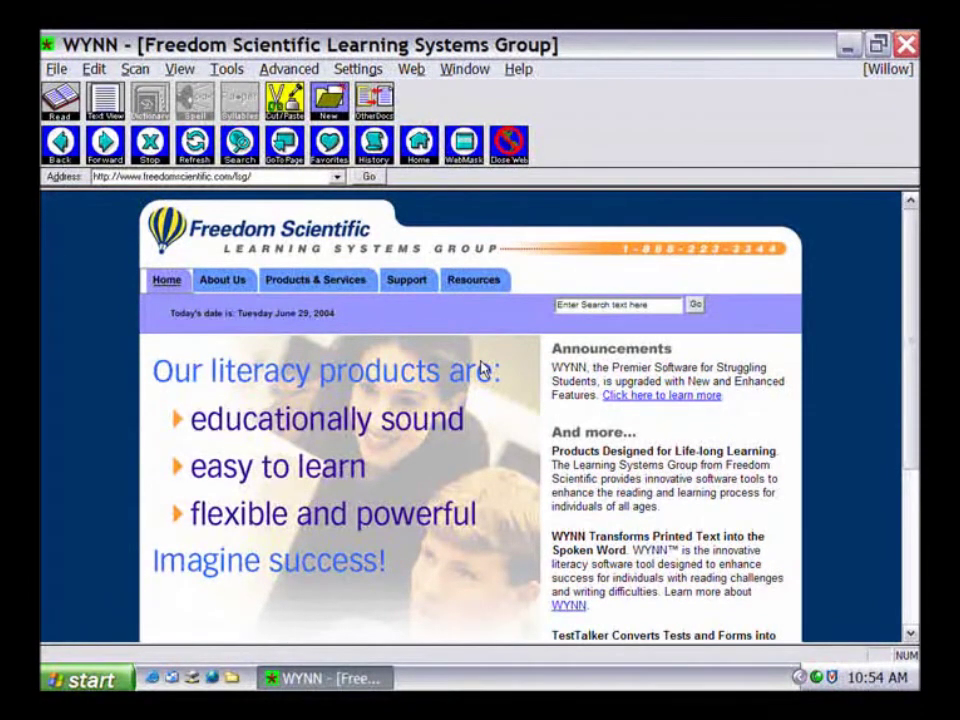
Close the web view and open Mutiny.wyn, 'The True Story of The Mutiny On the Bounty'
click(508, 143)
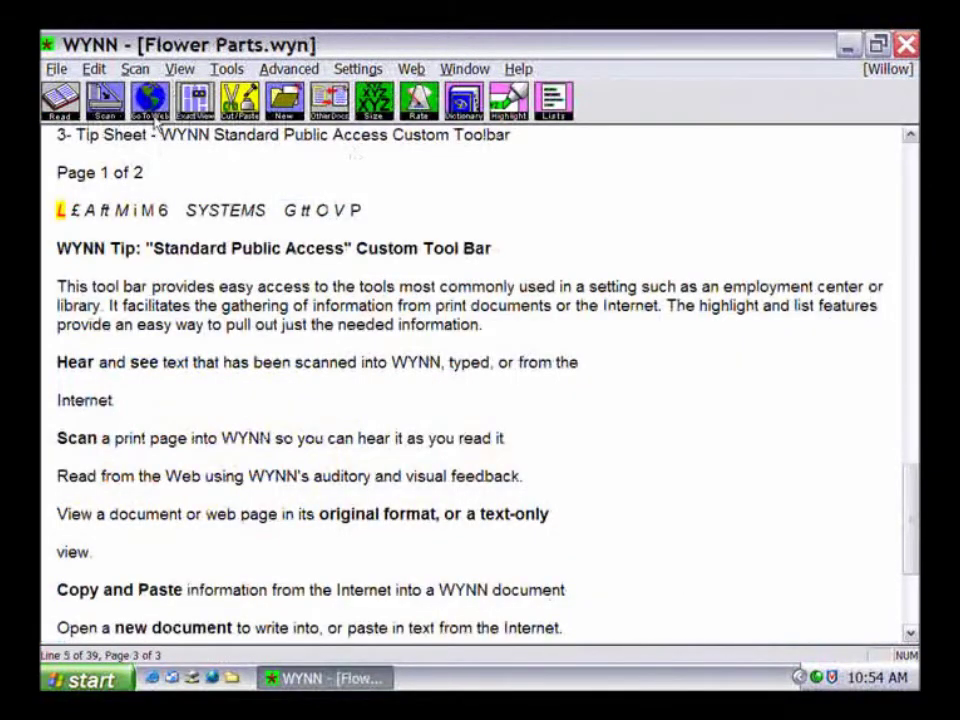
click(153, 115)
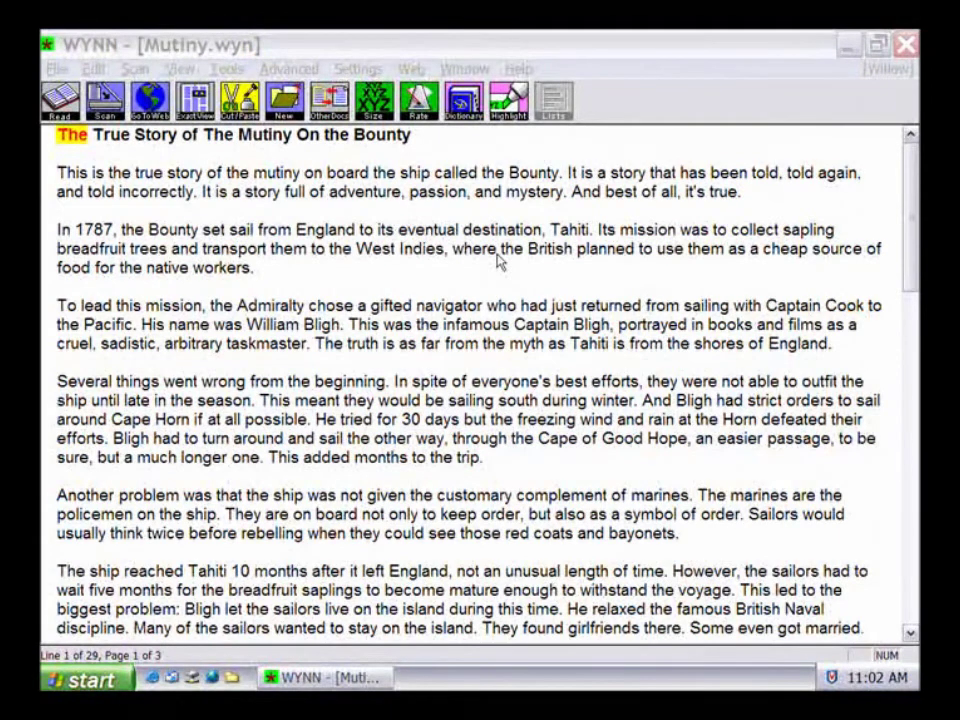
Look up 'incorrectly' in the Standard dictionary, toggle synonyms, and read the definition aloud
click(131, 196)
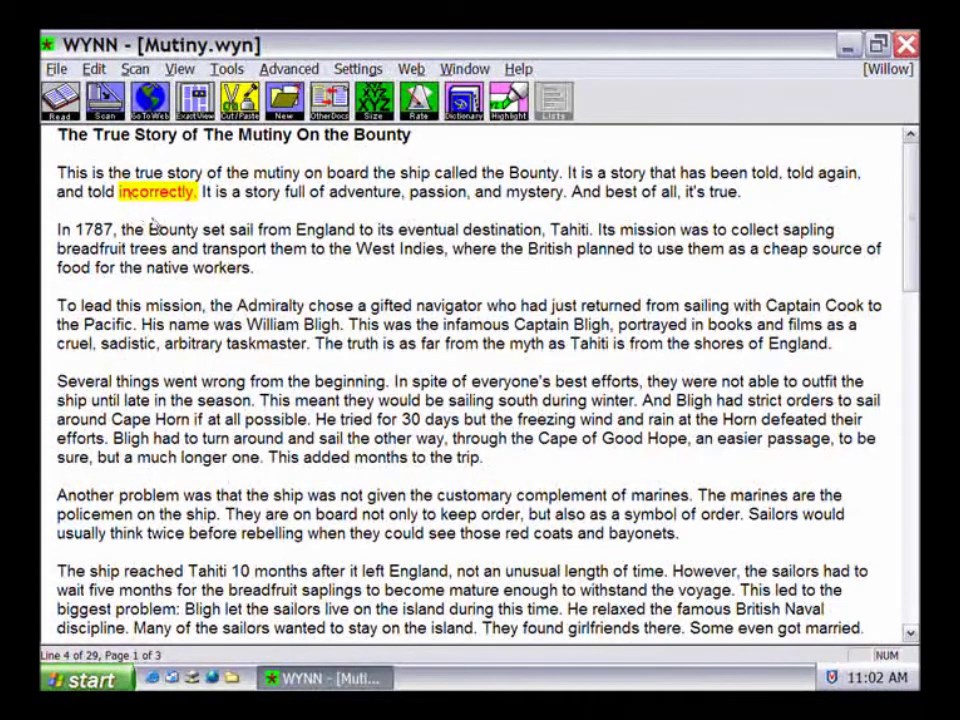
click(461, 101)
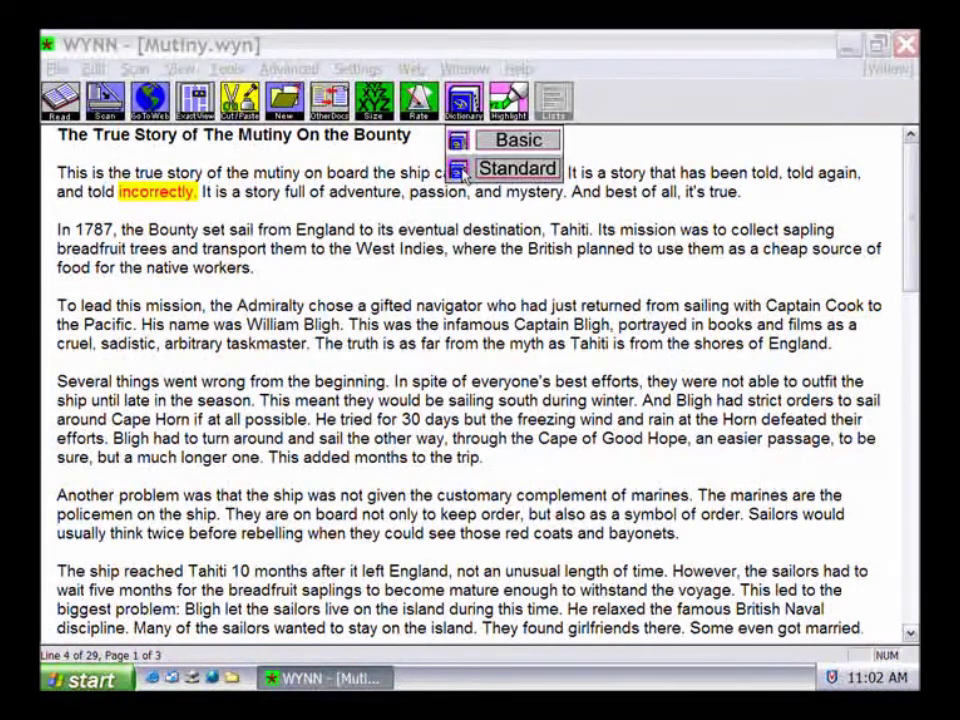
click(463, 170)
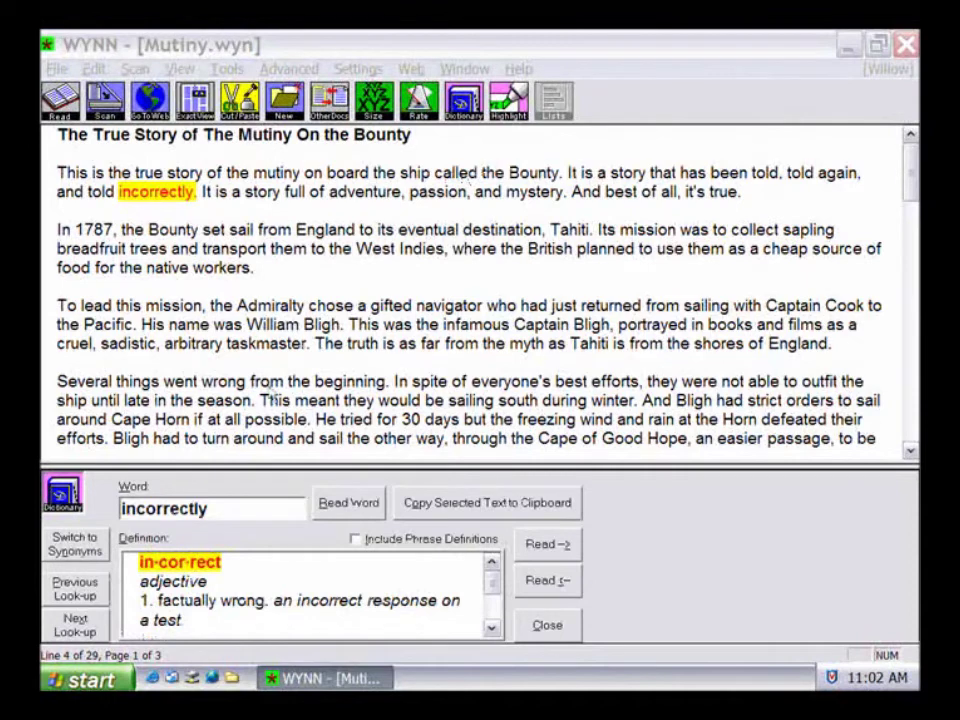
click(96, 557)
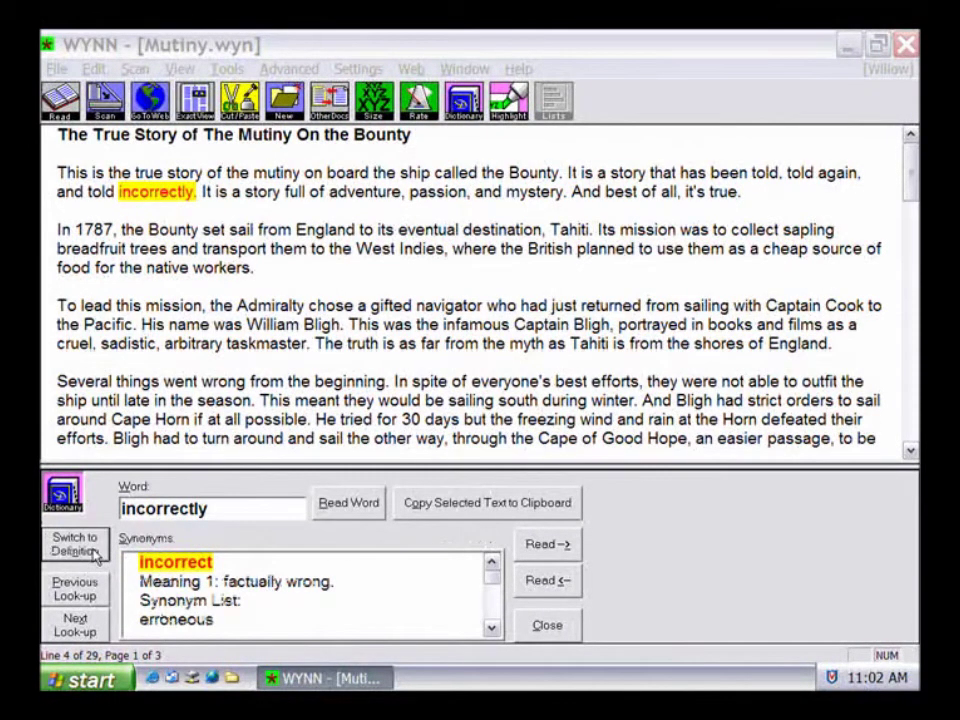
click(96, 557)
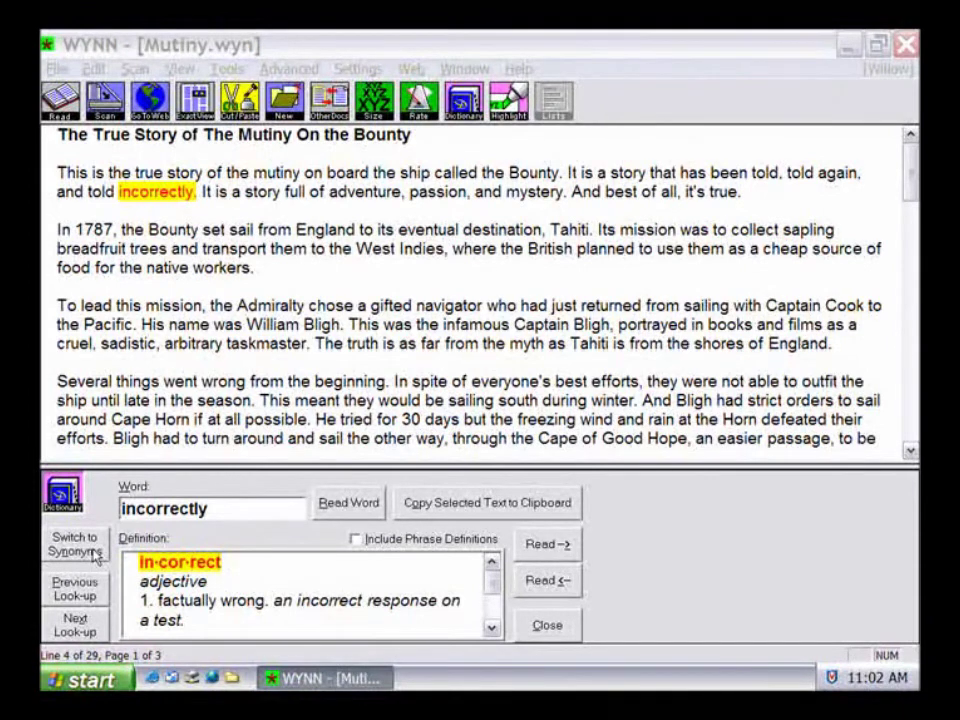
click(550, 551)
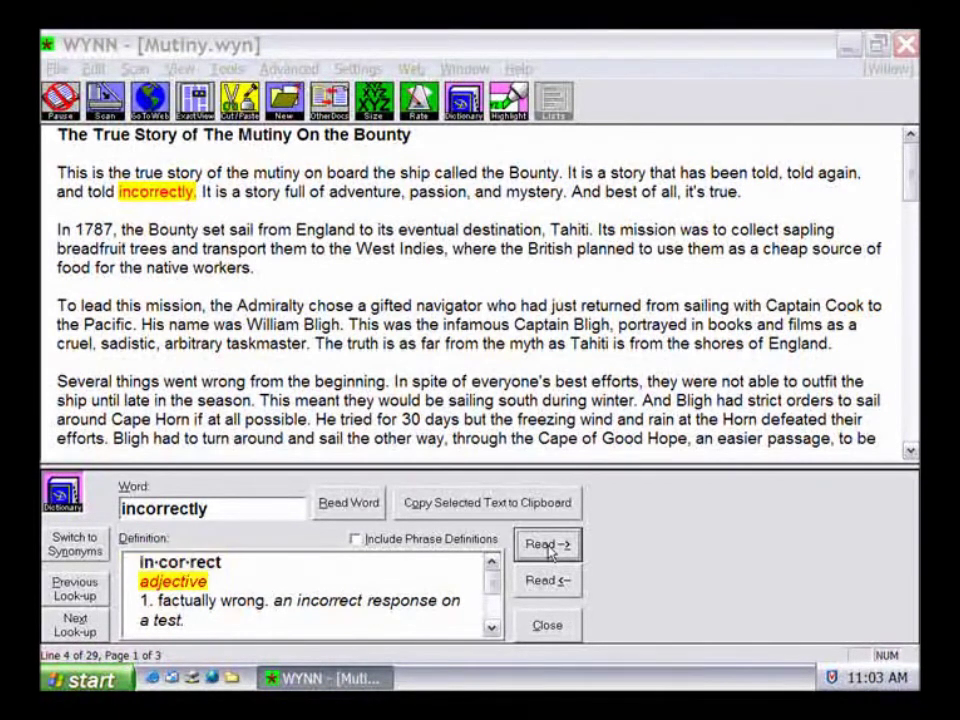
click(550, 551)
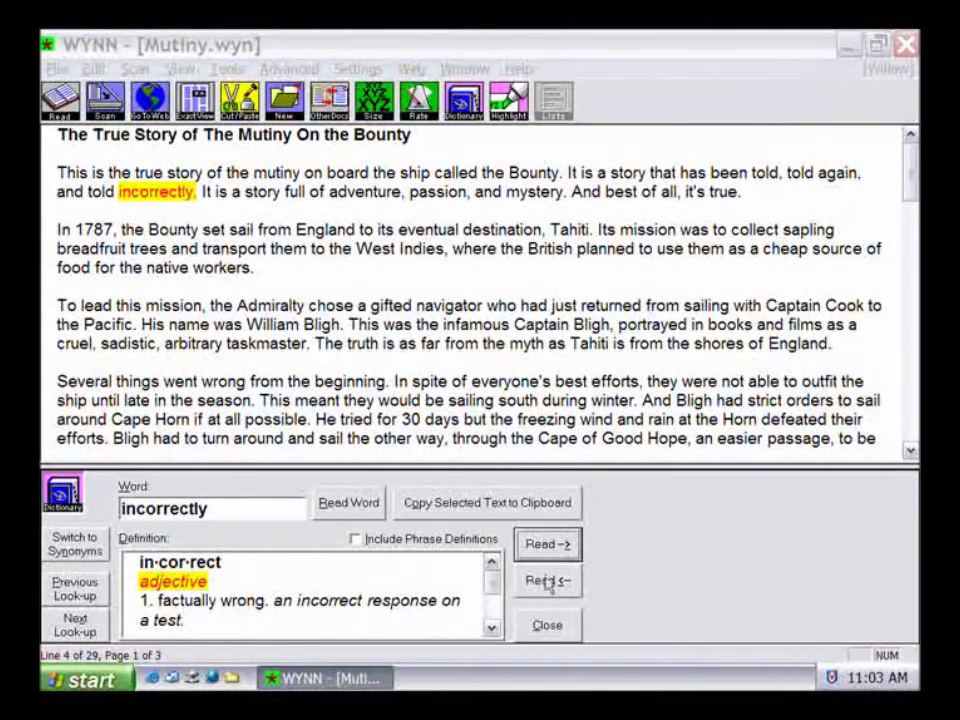
click(548, 582)
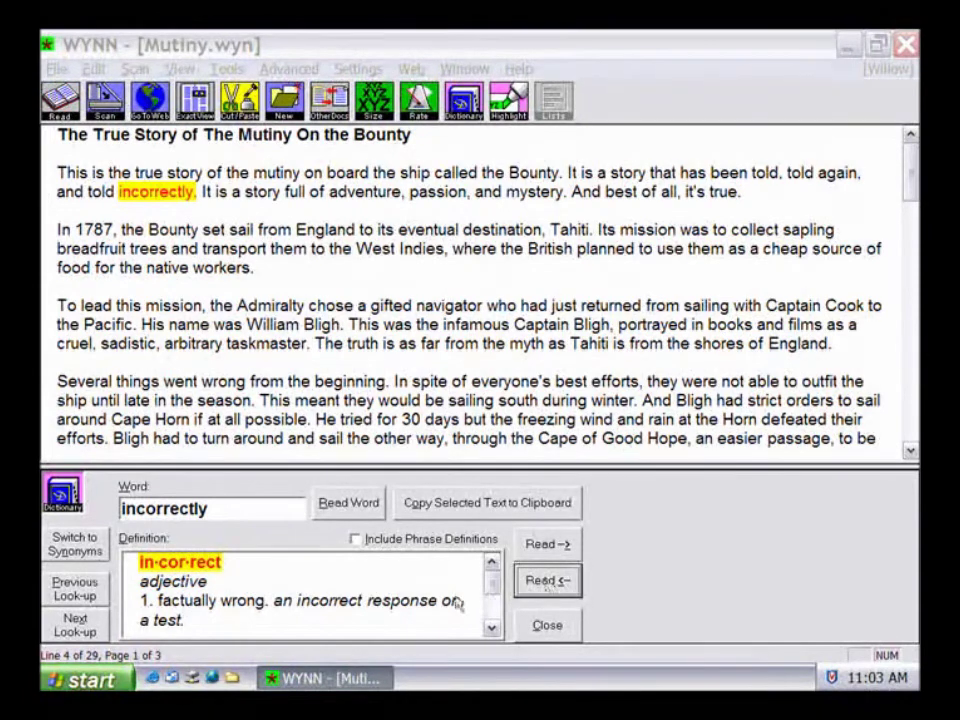
Look up 'factually' from the definition, then close the dictionary
click(190, 604)
right_click(197, 607)
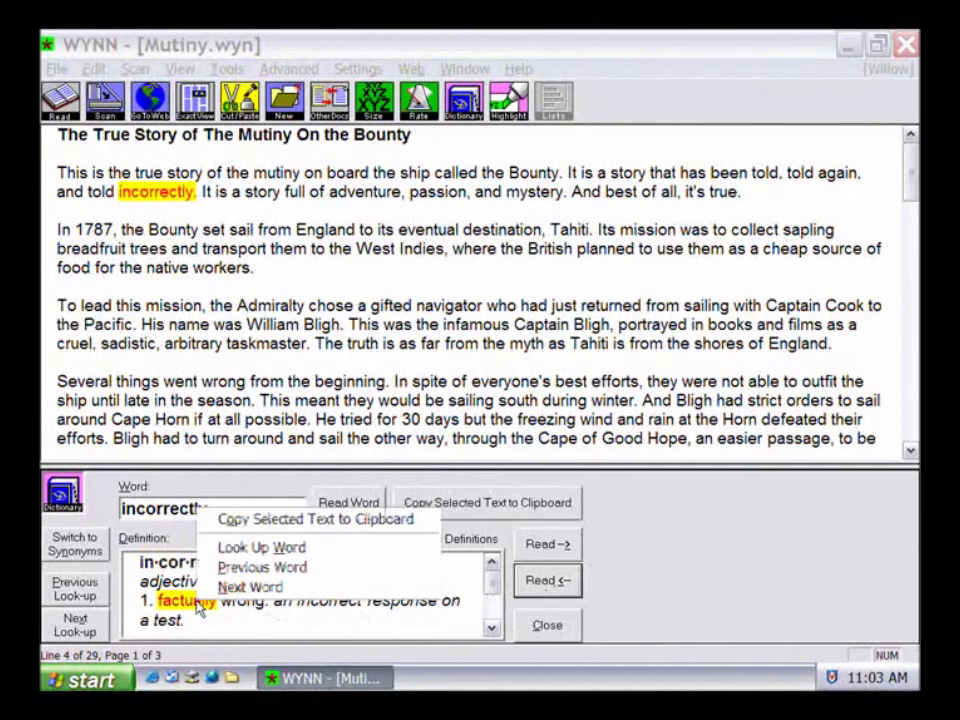
click(237, 548)
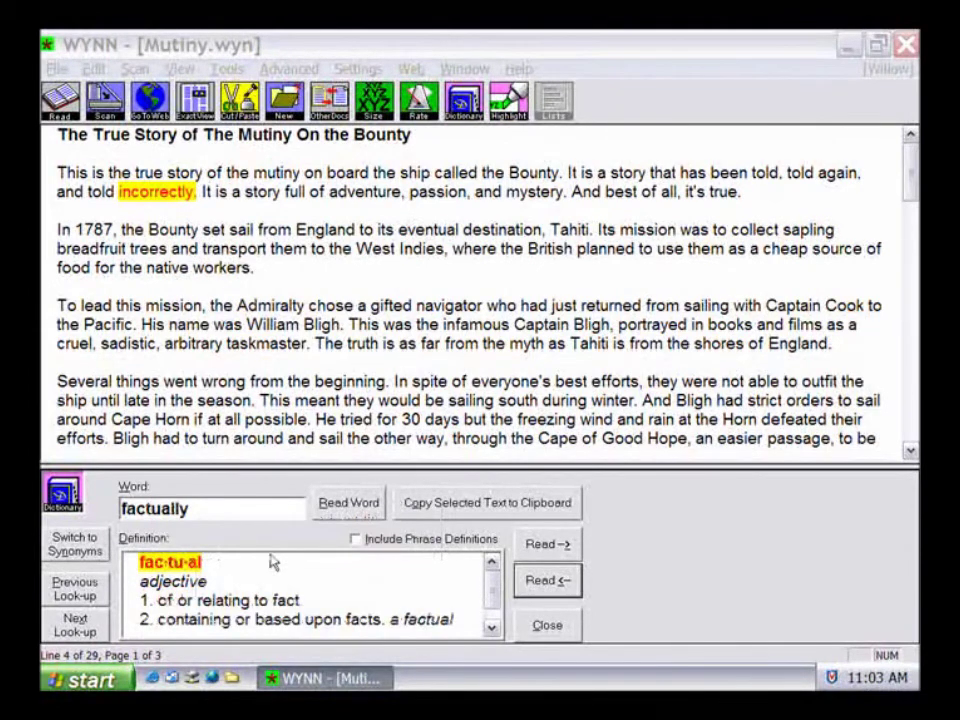
click(533, 627)
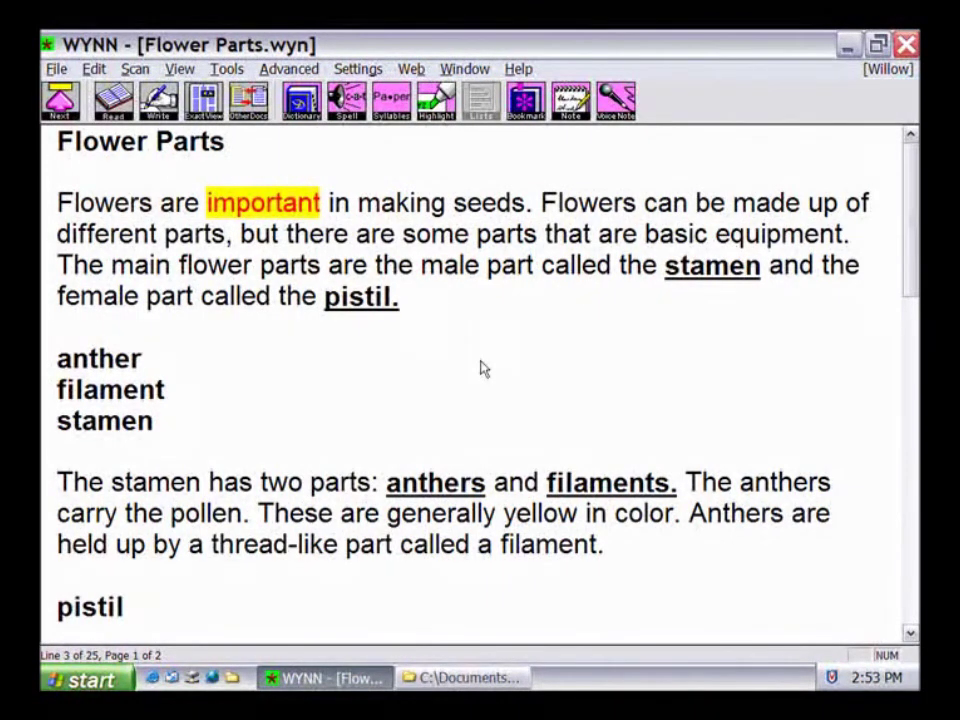
Highlight in green the first sentence, stamen, pistil, and the anther, filament, stamen list
click(446, 112)
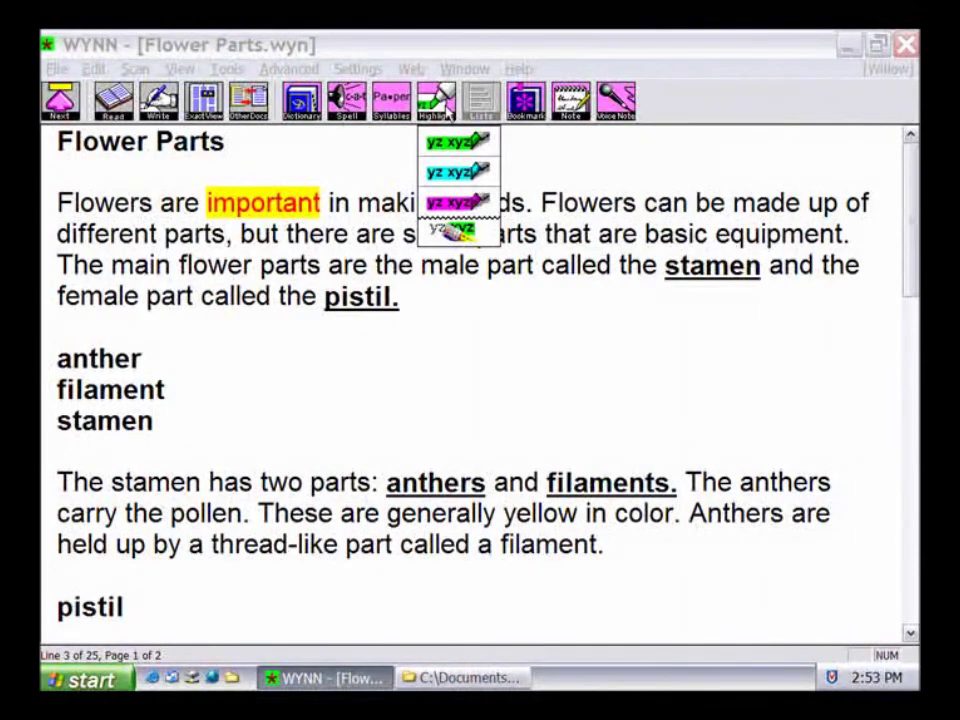
click(460, 141)
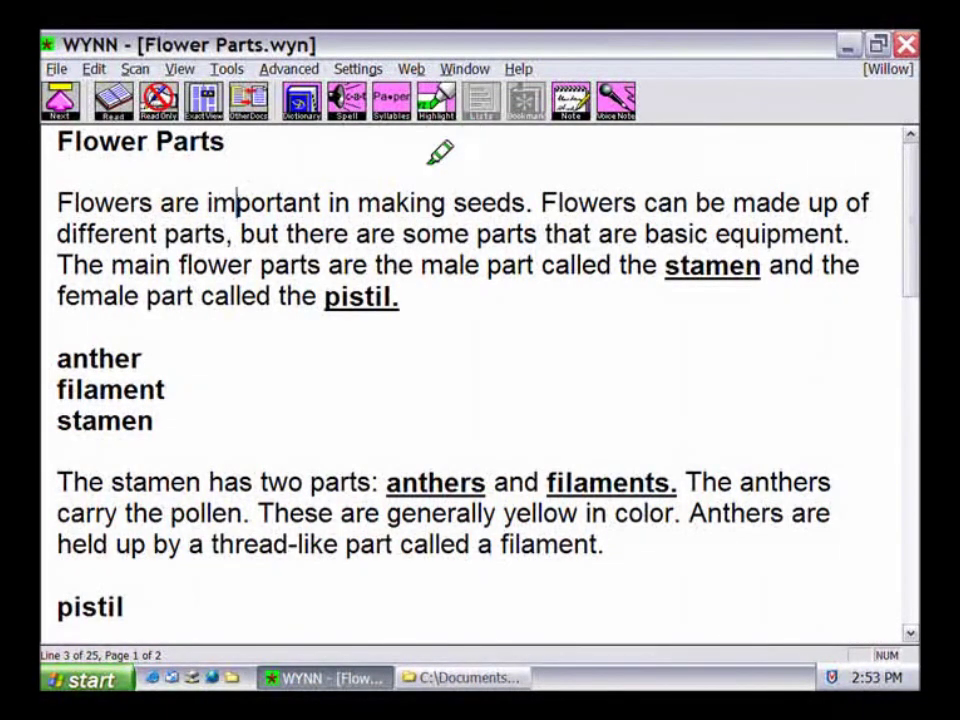
drag(62, 198, 532, 203)
drag(664, 266, 766, 264)
drag(332, 300, 402, 300)
drag(60, 352, 157, 416)
Erase the green highlight from the first sentence with the highlight eraser
click(436, 100)
click(480, 229)
drag(537, 205, 58, 200)
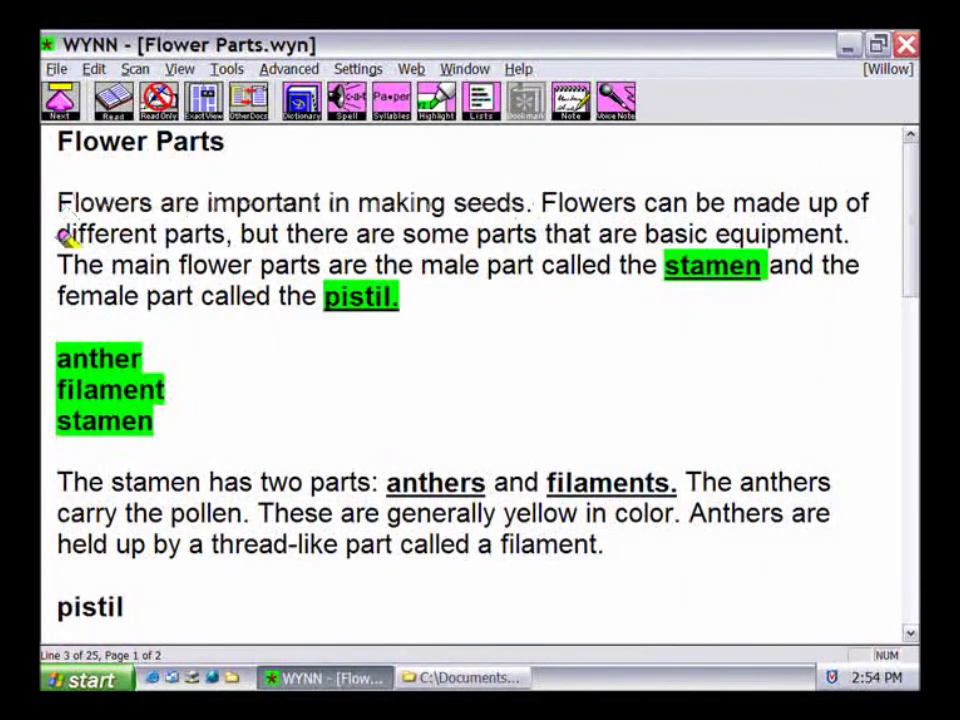
Build a By Color highlight list as Flower Parts-list2.wyn, then open the Help menu
click(484, 112)
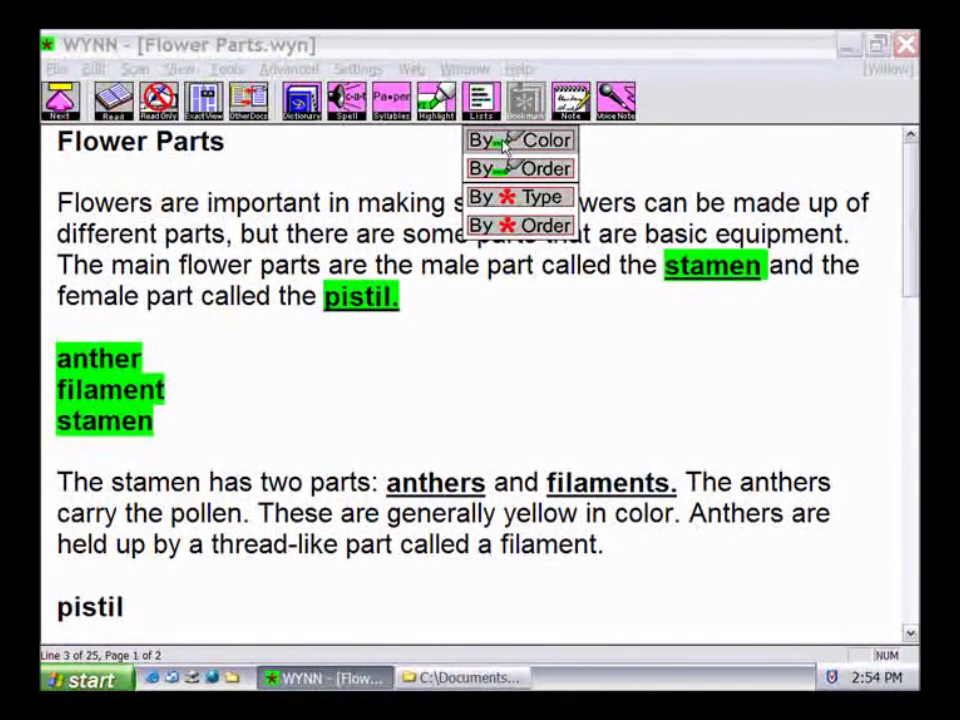
click(504, 143)
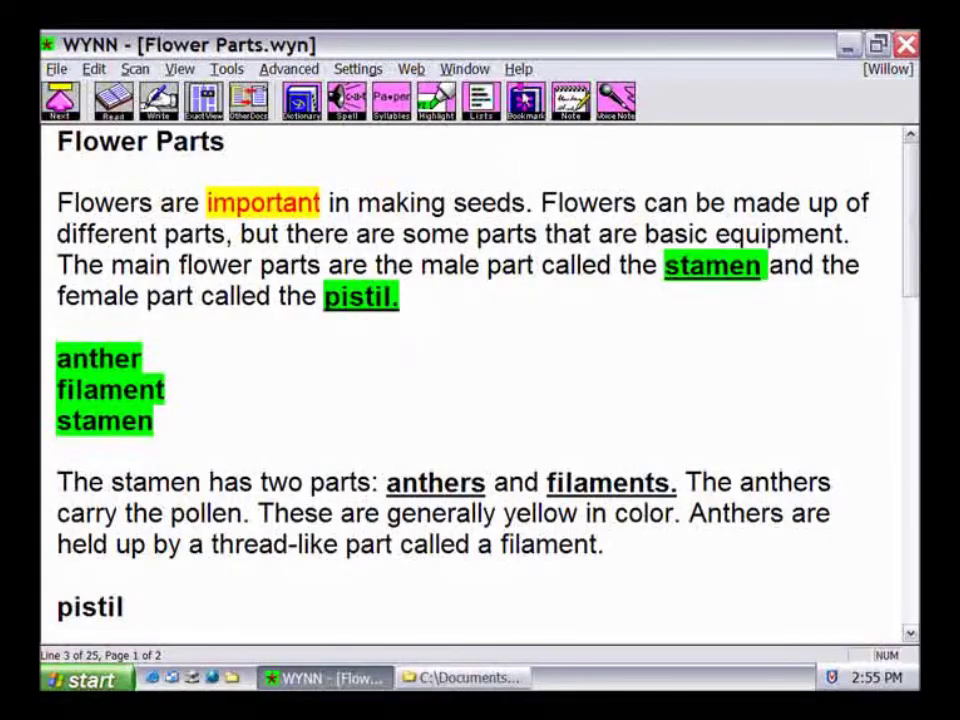
click(519, 69)
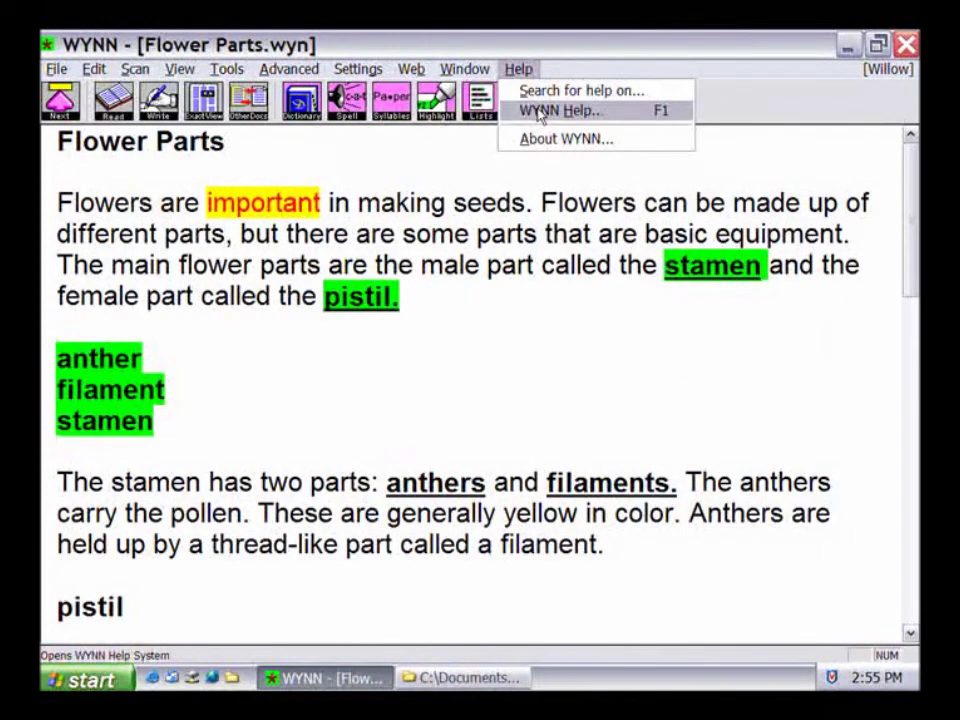
Open WYNN Help at the WYNN 3.5 welcome page and maximize the help window
click(539, 111)
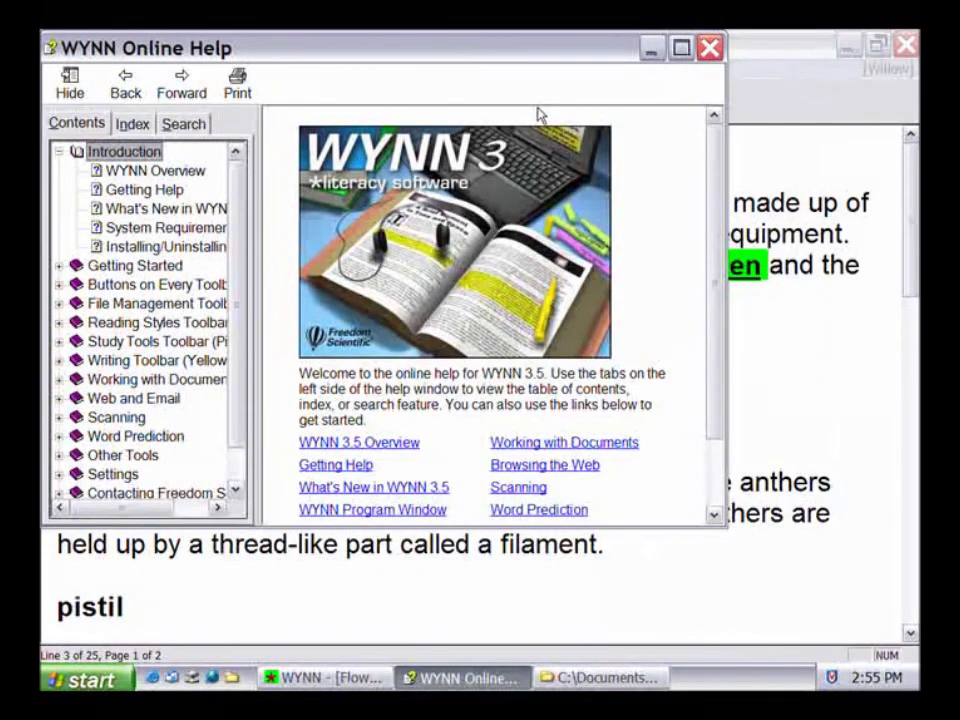
click(681, 47)
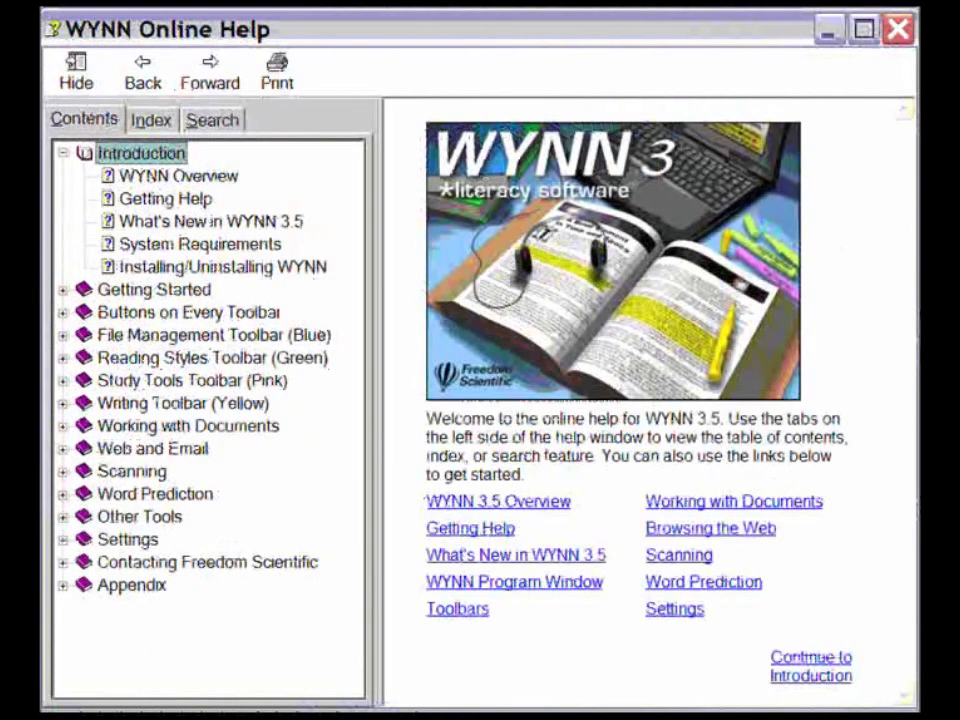